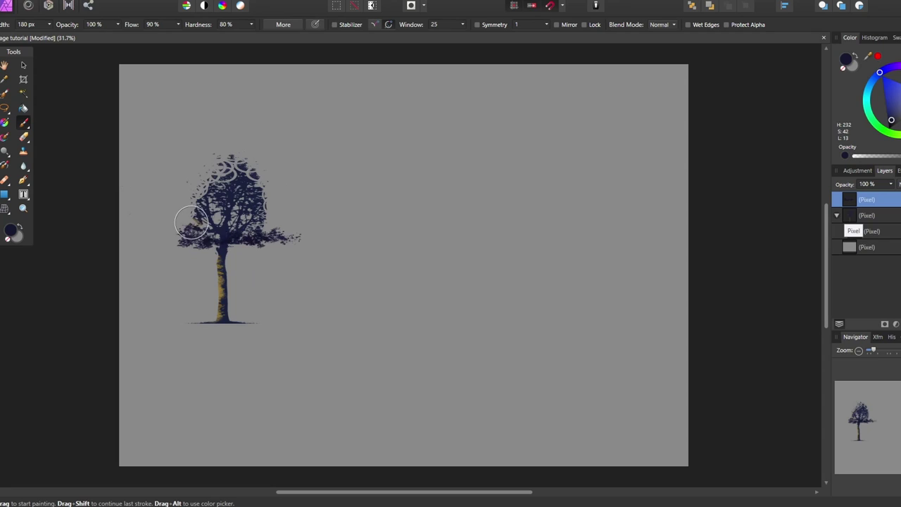
# Paint dark foliage to round out the crown's upper right, then make the brush smaller
pyautogui.moveTo(256, 181)
pyautogui.mouseDown()
pyautogui.moveTo(272, 203)
pyautogui.moveTo(272, 225)
pyautogui.mouseUp()
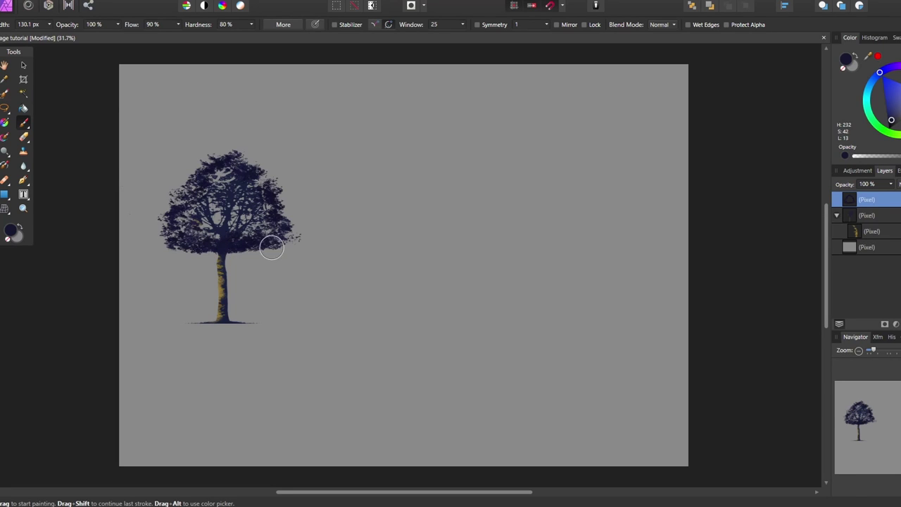
pyautogui.moveTo(278, 233)
pyautogui.mouseDown()
pyautogui.moveTo(229, 230)
pyautogui.moveTo(242, 166)
pyautogui.moveTo(241, 179)
pyautogui.moveTo(259, 185)
pyautogui.moveTo(211, 167)
pyautogui.moveTo(233, 160)
pyautogui.moveTo(270, 191)
pyautogui.moveTo(293, 260)
pyautogui.moveTo(173, 248)
pyautogui.moveTo(190, 188)
pyautogui.moveTo(250, 256)
pyautogui.moveTo(223, 178)
pyautogui.moveTo(171, 243)
pyautogui.moveTo(215, 261)
pyautogui.moveTo(268, 250)
pyautogui.moveTo(245, 262)
pyautogui.moveTo(253, 209)
pyautogui.moveTo(282, 242)
pyautogui.moveTo(169, 261)
pyautogui.moveTo(182, 269)
pyautogui.moveTo(156, 265)
pyautogui.moveTo(213, 223)
pyautogui.moveTo(201, 179)
pyautogui.moveTo(183, 181)
pyautogui.moveTo(160, 229)
pyautogui.moveTo(222, 191)
pyautogui.moveTo(221, 164)
pyautogui.moveTo(231, 162)
pyautogui.moveTo(231, 209)
pyautogui.moveTo(255, 233)
pyautogui.moveTo(281, 231)
pyautogui.moveTo(236, 228)
pyautogui.moveTo(265, 181)
pyautogui.moveTo(240, 167)
pyautogui.moveTo(262, 169)
pyautogui.moveTo(285, 225)
pyautogui.moveTo(264, 237)
pyautogui.moveTo(228, 171)
pyautogui.moveTo(264, 245)
pyautogui.moveTo(292, 249)
pyautogui.moveTo(220, 239)
pyautogui.moveTo(238, 199)
pyautogui.moveTo(174, 200)
pyautogui.moveTo(220, 154)
pyautogui.moveTo(206, 163)
pyautogui.moveTo(221, 260)
pyautogui.moveTo(233, 221)
pyautogui.moveTo(184, 192)
pyautogui.moveTo(184, 177)
pyautogui.moveTo(155, 246)
pyautogui.moveTo(167, 249)
pyautogui.moveTo(138, 258)
pyautogui.moveTo(176, 261)
pyautogui.moveTo(146, 262)
pyautogui.mouseUp()
pyautogui.press('[')
pyautogui.press('[')
pyautogui.press('[')
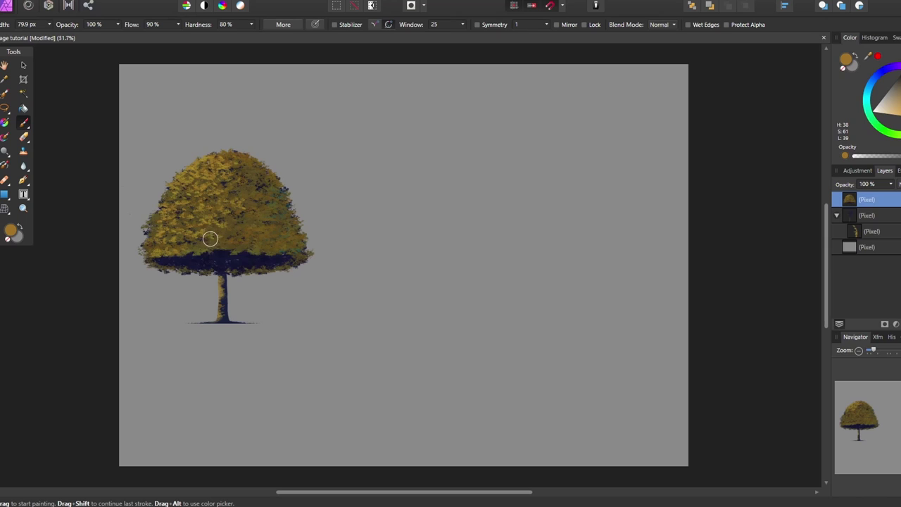
# Paint paler yellow leaf strokes across the canopy's top, middle and upper-left
pyautogui.moveTo(153, 212)
pyautogui.mouseDown()
pyautogui.moveTo(178, 221)
pyautogui.moveTo(205, 204)
pyautogui.moveTo(153, 226)
pyautogui.moveTo(198, 190)
pyautogui.moveTo(224, 184)
pyautogui.moveTo(194, 215)
pyautogui.moveTo(152, 211)
pyautogui.moveTo(239, 181)
pyautogui.moveTo(230, 164)
pyautogui.moveTo(239, 192)
pyautogui.moveTo(201, 244)
pyautogui.mouseUp()
pyautogui.moveTo(133, 235)
pyautogui.mouseDown()
pyautogui.moveTo(207, 209)
pyautogui.moveTo(225, 189)
pyautogui.moveTo(168, 276)
pyautogui.mouseUp()
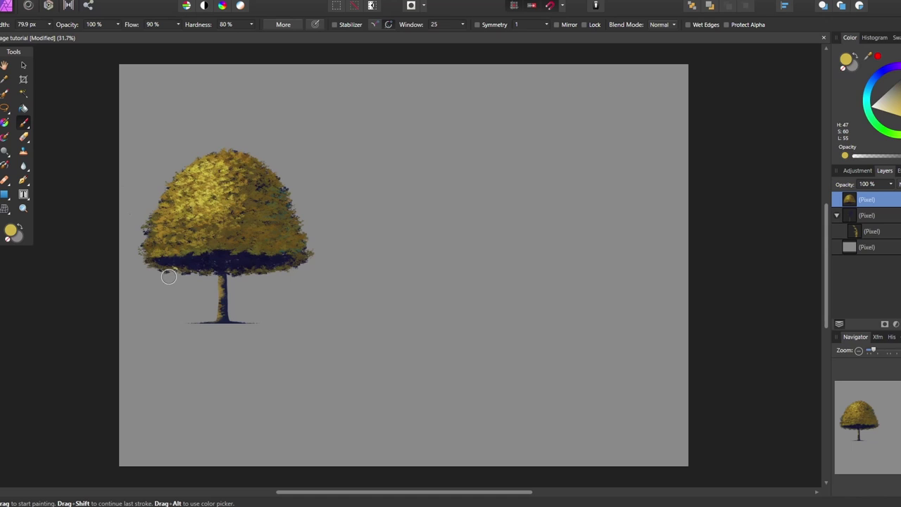
pyautogui.moveTo(224, 152)
pyautogui.mouseDown()
pyautogui.moveTo(174, 180)
pyautogui.moveTo(187, 185)
pyautogui.moveTo(168, 199)
pyautogui.mouseUp()
pyautogui.moveTo(221, 164)
pyautogui.mouseDown()
pyautogui.moveTo(232, 160)
pyautogui.moveTo(224, 158)
pyautogui.mouseUp()
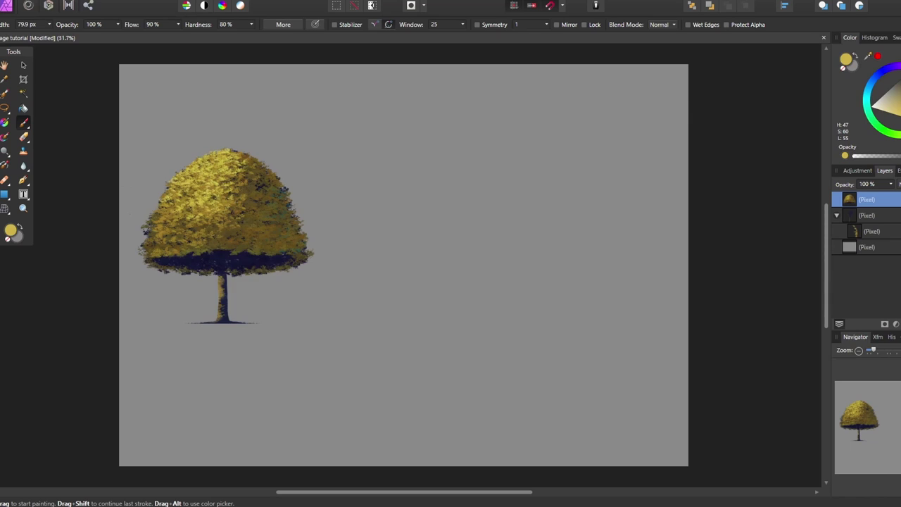
# Sample dark navy from the tree's base and underside, then choose a lighter grey-blue
pyautogui.keyDown('alt'); pyautogui.click(211, 322); pyautogui.keyUp('alt')
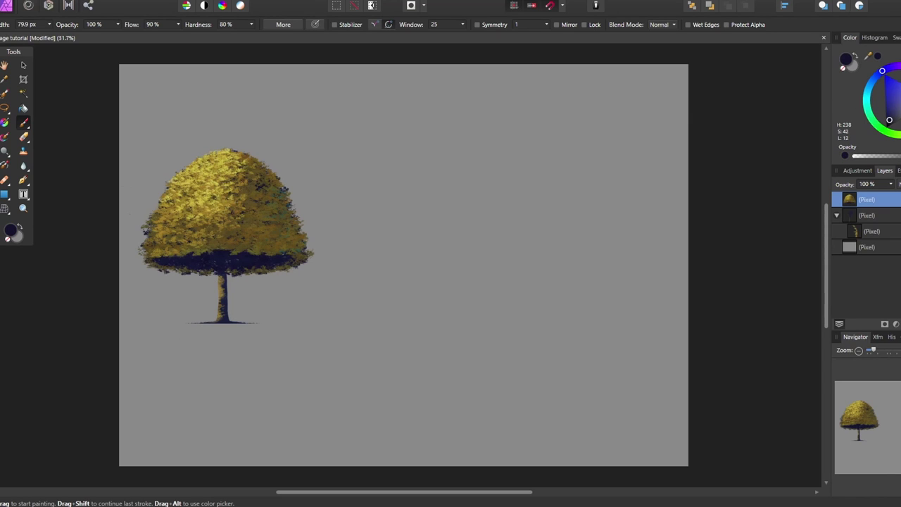
pyautogui.keyDown('alt'); pyautogui.click(255, 272); pyautogui.keyUp('alt')
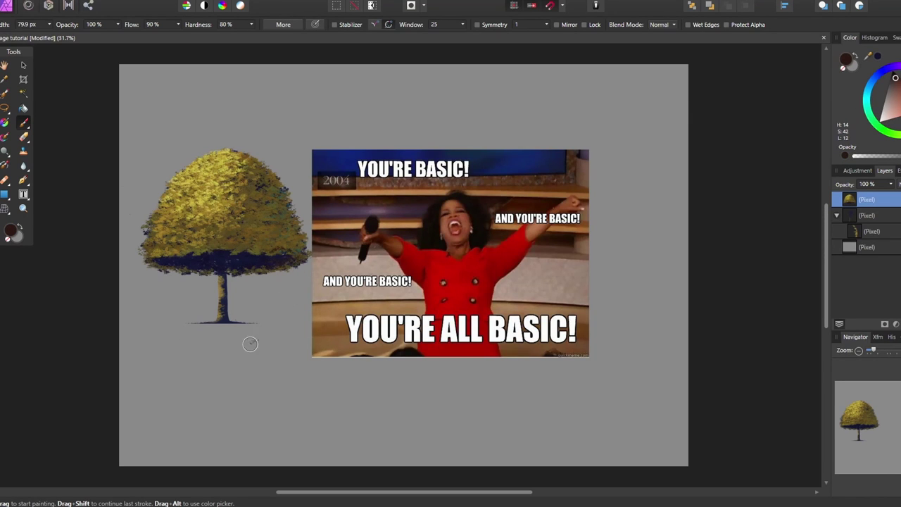
pyautogui.keyDown('alt'); pyautogui.click(246, 257); pyautogui.keyUp('alt')
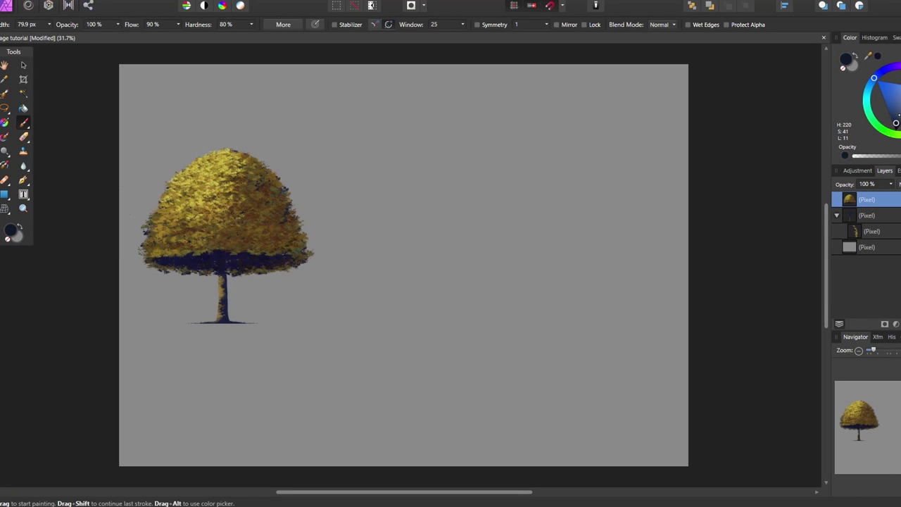
pyautogui.keyDown('alt'); pyautogui.click(286, 212); pyautogui.keyUp('alt')
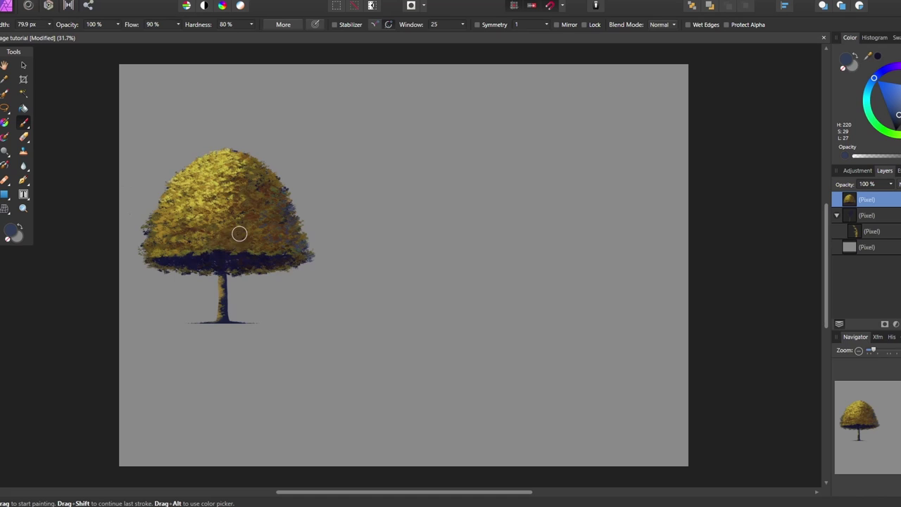
# Paint dark red tones on the canopy's right and pale yellow highlights on its upper-left
pyautogui.click(896, 83)
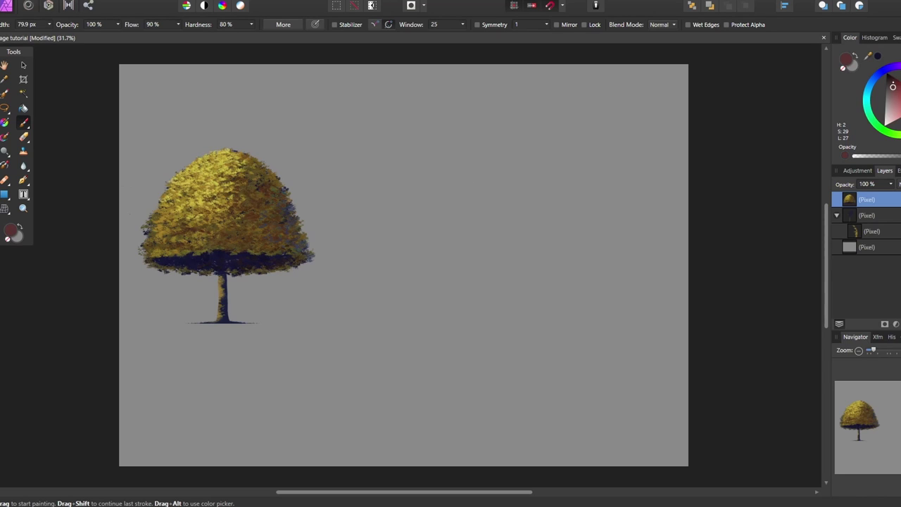
pyautogui.moveTo(224, 263)
pyautogui.mouseDown()
pyautogui.moveTo(268, 248)
pyautogui.moveTo(279, 223)
pyautogui.moveTo(292, 235)
pyautogui.moveTo(244, 249)
pyautogui.moveTo(303, 218)
pyautogui.mouseUp()
pyautogui.moveTo(204, 211); pyautogui.dragTo(240, 197)
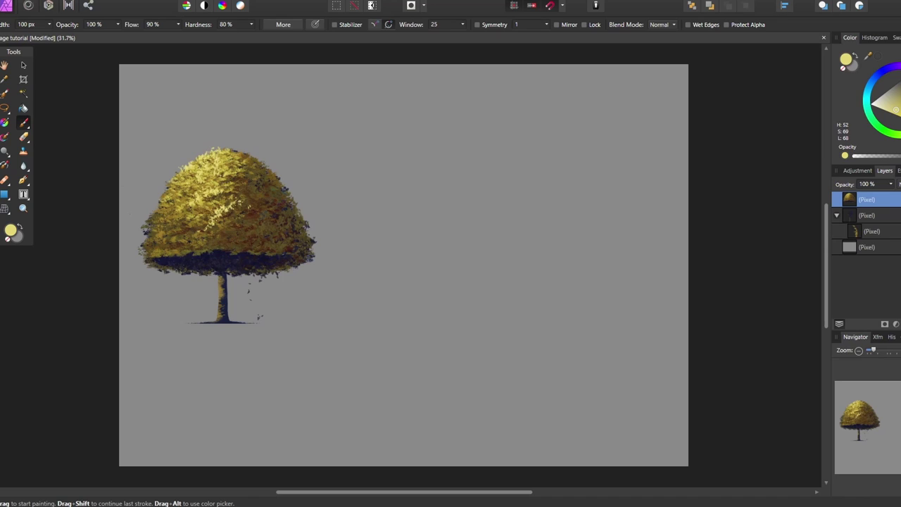
# Switch to a small hard wet-edged brush, choose dark red, and sample the tree's navy shadow
pyautogui.keyDown('alt'); pyautogui.click(176, 210); pyautogui.keyUp('alt')
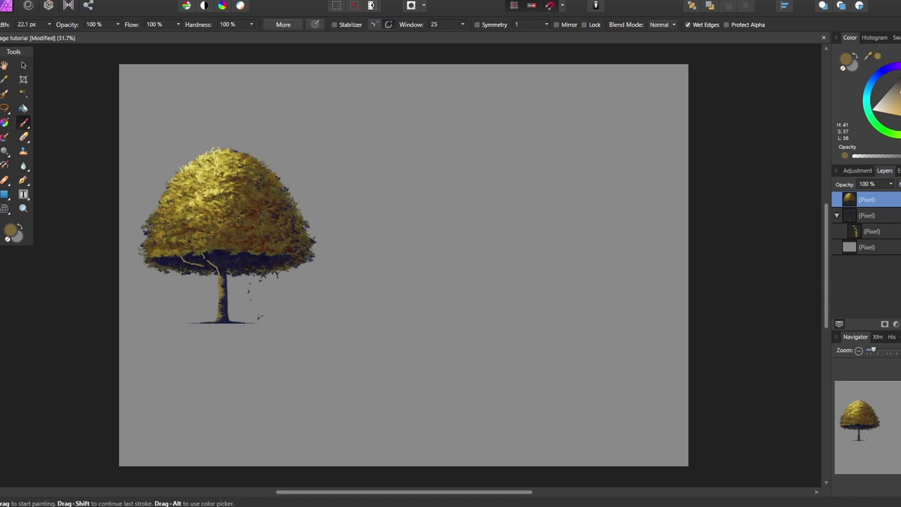
pyautogui.click(898, 88)
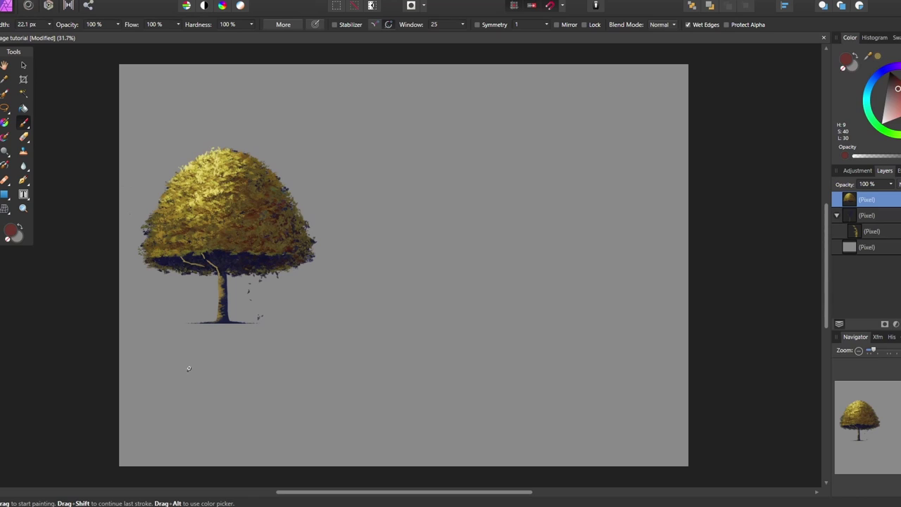
pyautogui.keyDown('alt'); pyautogui.click(212, 264); pyautogui.keyUp('alt')
# Adjust the navy's saturation and lightness, then dab dark shadows along the canopy's right edge
pyautogui.click(893, 121)
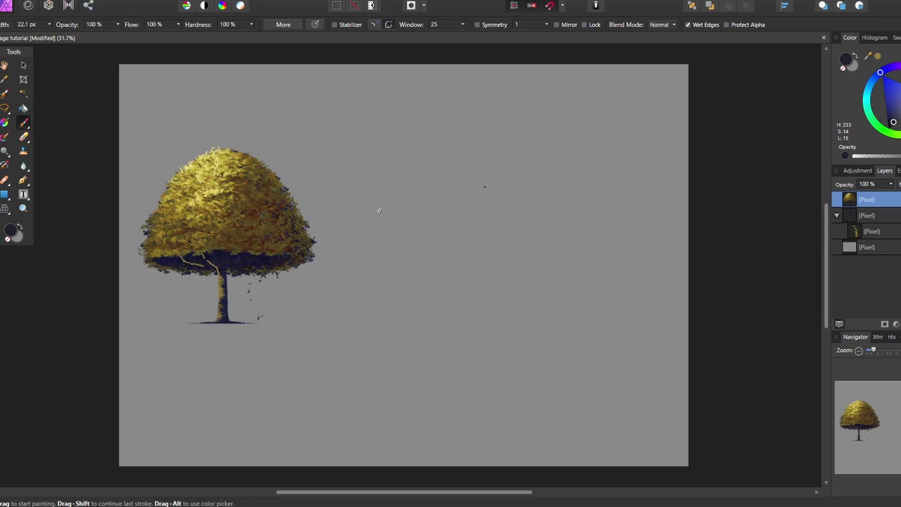
pyautogui.click(896, 112)
pyautogui.keyDown('alt'); pyautogui.click(213, 269); pyautogui.keyUp('alt')
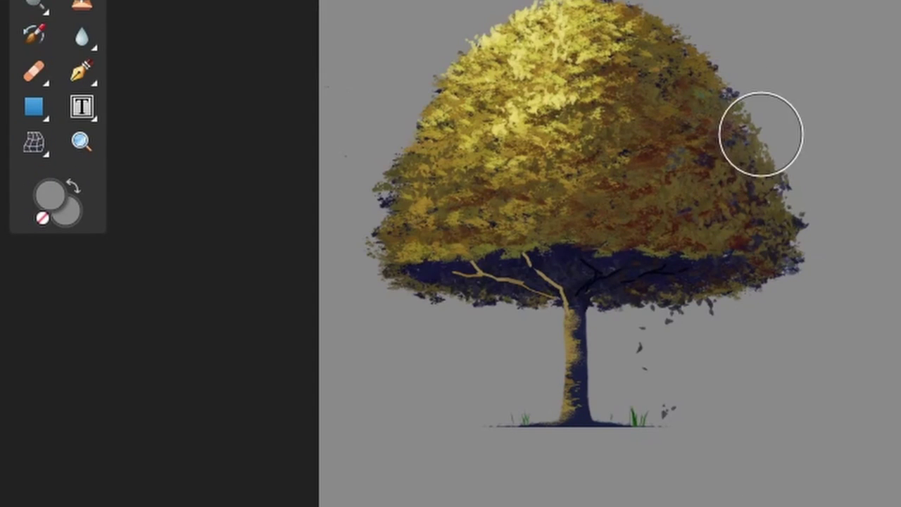
pyautogui.moveTo(760, 134)
pyautogui.mouseDown()
pyautogui.moveTo(783, 168)
pyautogui.moveTo(825, 196)
pyautogui.moveTo(794, 176)
pyautogui.moveTo(766, 242)
pyautogui.moveTo(781, 211)
pyautogui.moveTo(793, 242)
pyautogui.moveTo(770, 266)
pyautogui.mouseUp()
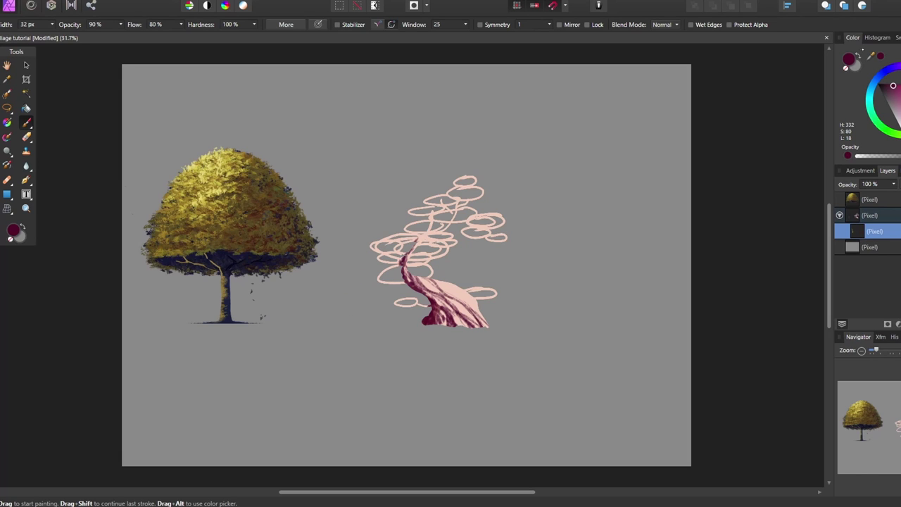
# Pick a large Frankentoon Concept Master foliage brush and block in dark maroon clumps on the bonsai
pyautogui.click(869, 50)
pyautogui.scroll(-3, 869, 106)
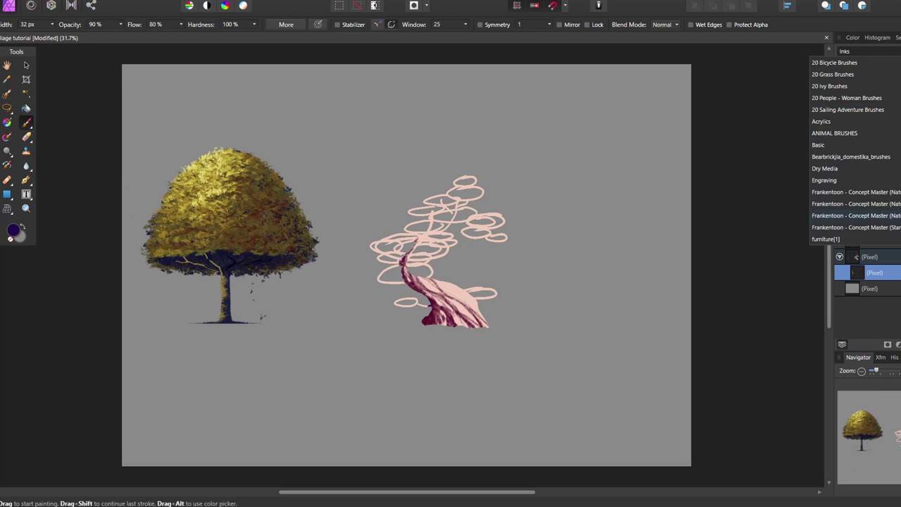
pyautogui.click(870, 57)
pyautogui.click(873, 85)
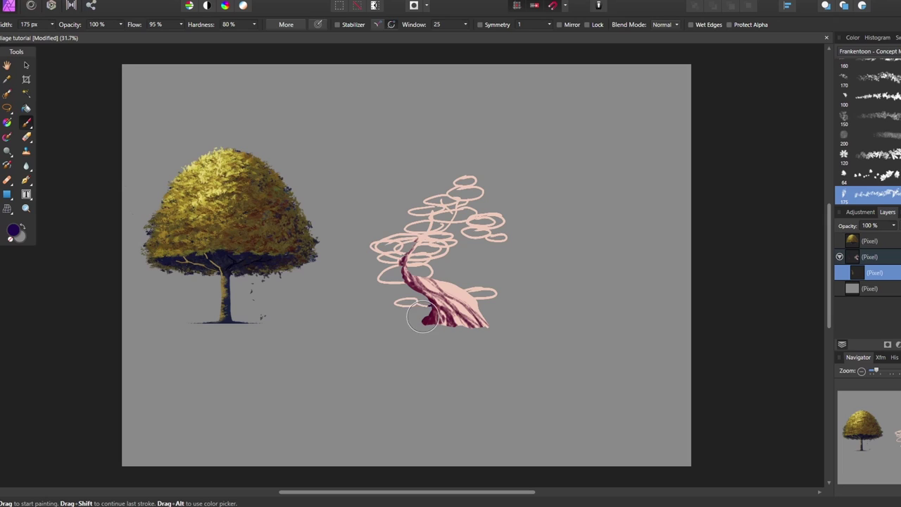
pyautogui.click(852, 37)
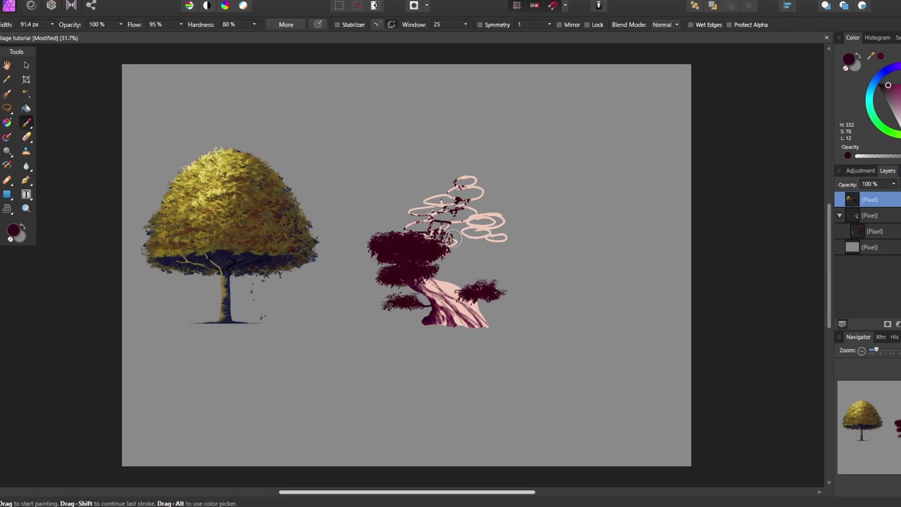
pyautogui.moveTo(445, 237)
pyautogui.mouseDown()
pyautogui.moveTo(454, 240)
pyautogui.moveTo(443, 255)
pyautogui.moveTo(422, 225)
pyautogui.moveTo(433, 222)
pyautogui.moveTo(416, 229)
pyautogui.moveTo(418, 209)
pyautogui.moveTo(450, 211)
pyautogui.moveTo(465, 224)
pyautogui.moveTo(462, 177)
pyautogui.moveTo(449, 181)
pyautogui.moveTo(468, 176)
pyautogui.moveTo(454, 180)
pyautogui.mouseUp()
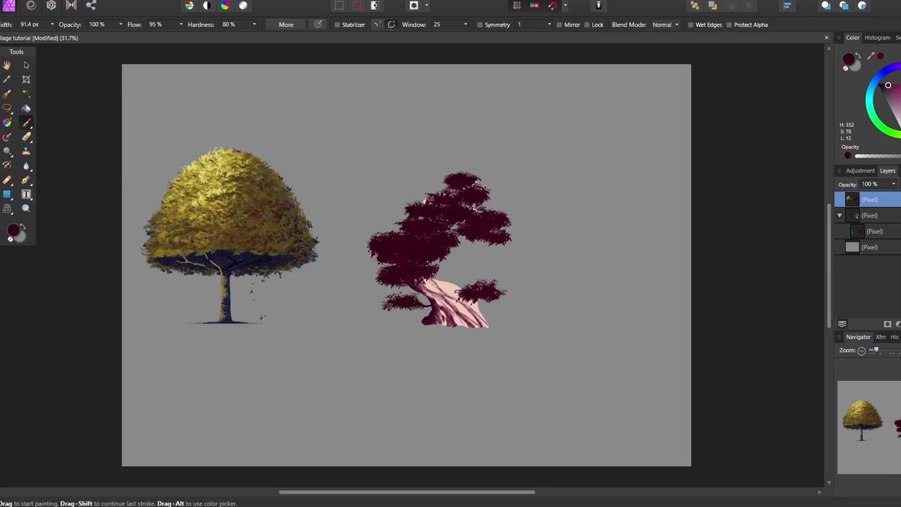
# With a smaller brush, paint light pink highlights over each bonsai foliage clump, then sample a softer pink
pyautogui.click(888, 99)
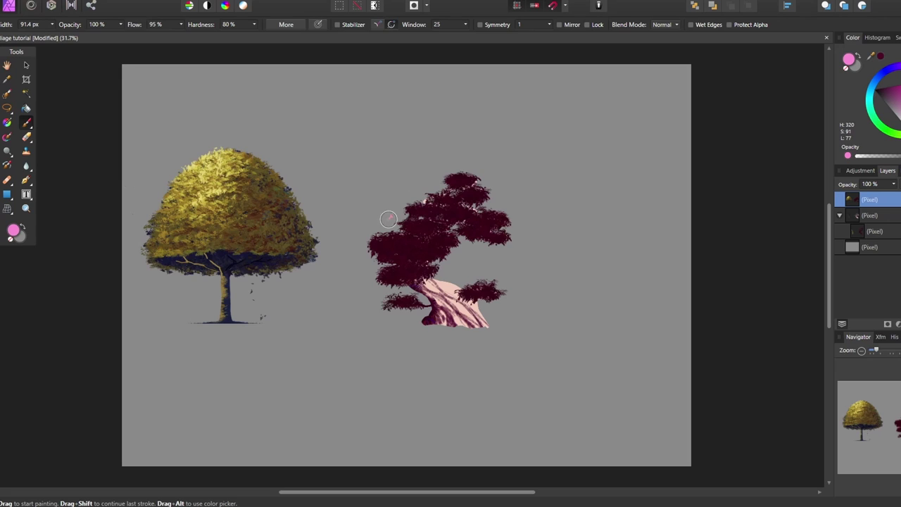
pyautogui.press('[')
pyautogui.press('[')
pyautogui.moveTo(417, 305)
pyautogui.mouseDown()
pyautogui.moveTo(394, 235)
pyautogui.moveTo(443, 238)
pyautogui.moveTo(426, 235)
pyautogui.moveTo(444, 237)
pyautogui.moveTo(435, 235)
pyautogui.moveTo(435, 260)
pyautogui.moveTo(428, 216)
pyautogui.moveTo(433, 223)
pyautogui.moveTo(413, 221)
pyautogui.moveTo(411, 236)
pyautogui.moveTo(421, 205)
pyautogui.mouseUp()
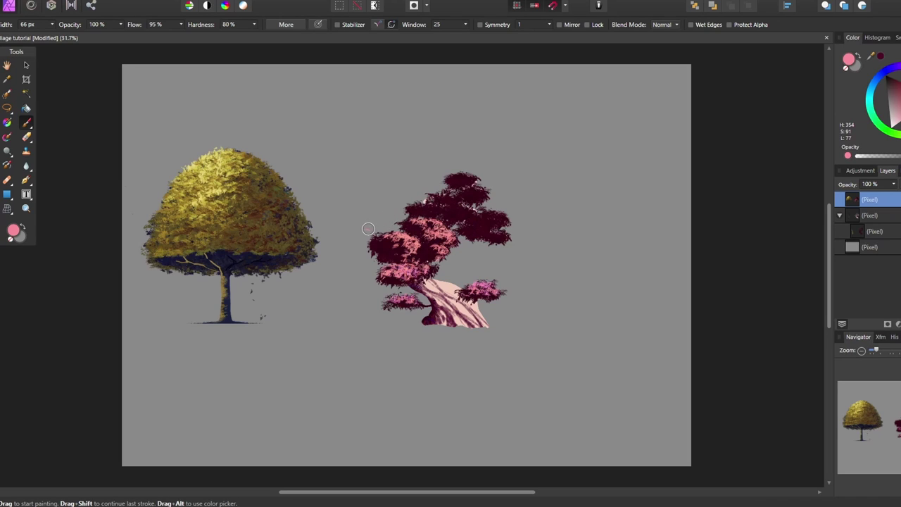
pyautogui.moveTo(503, 236)
pyautogui.mouseDown()
pyautogui.moveTo(498, 213)
pyautogui.moveTo(509, 222)
pyautogui.moveTo(478, 231)
pyautogui.moveTo(475, 224)
pyautogui.moveTo(482, 231)
pyautogui.moveTo(474, 223)
pyautogui.moveTo(474, 232)
pyautogui.moveTo(430, 206)
pyautogui.moveTo(430, 224)
pyautogui.moveTo(468, 218)
pyautogui.moveTo(471, 209)
pyautogui.moveTo(458, 219)
pyautogui.moveTo(486, 195)
pyautogui.moveTo(412, 207)
pyautogui.moveTo(456, 175)
pyautogui.moveTo(484, 178)
pyautogui.moveTo(452, 200)
pyautogui.moveTo(424, 200)
pyautogui.mouseUp()
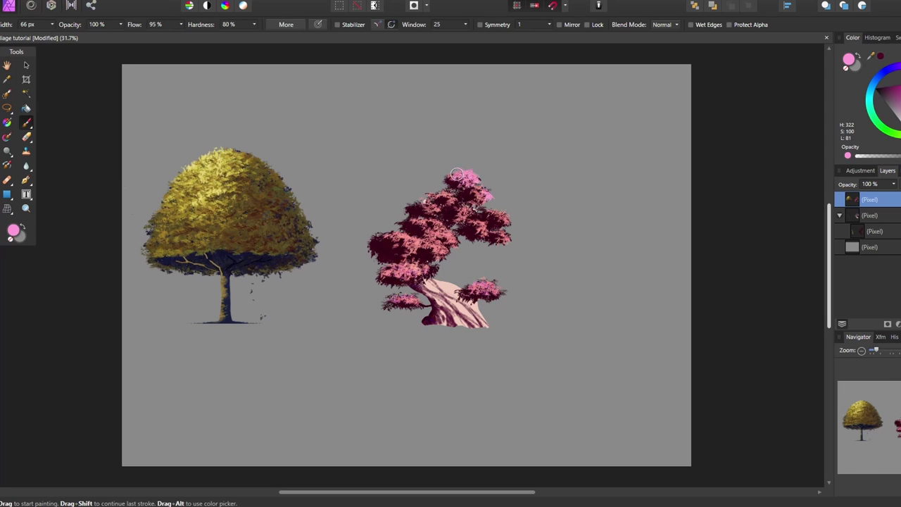
pyautogui.moveTo(457, 174)
pyautogui.mouseDown()
pyautogui.moveTo(509, 223)
pyautogui.moveTo(477, 223)
pyautogui.moveTo(445, 251)
pyautogui.moveTo(501, 232)
pyautogui.moveTo(504, 239)
pyautogui.moveTo(470, 229)
pyautogui.moveTo(470, 210)
pyautogui.moveTo(454, 202)
pyautogui.moveTo(424, 205)
pyautogui.moveTo(449, 242)
pyautogui.moveTo(404, 243)
pyautogui.moveTo(445, 252)
pyautogui.moveTo(433, 237)
pyautogui.moveTo(412, 239)
pyautogui.moveTo(475, 220)
pyautogui.moveTo(498, 236)
pyautogui.moveTo(483, 215)
pyautogui.moveTo(485, 202)
pyautogui.moveTo(495, 216)
pyautogui.moveTo(485, 199)
pyautogui.moveTo(462, 186)
pyautogui.moveTo(452, 216)
pyautogui.mouseUp()
pyautogui.keyDown('alt'); pyautogui.click(496, 232); pyautogui.keyUp('alt')
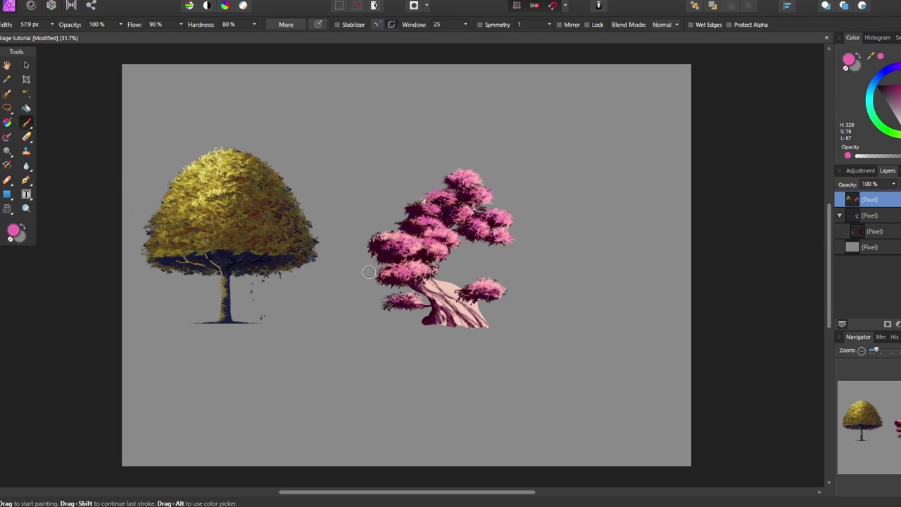
# Streak the bonsai trunk dark and light, paint dark and yellow-green grass at its base, then pick a brighter mid green
pyautogui.moveTo(415, 322); pyautogui.dragTo(462, 327)
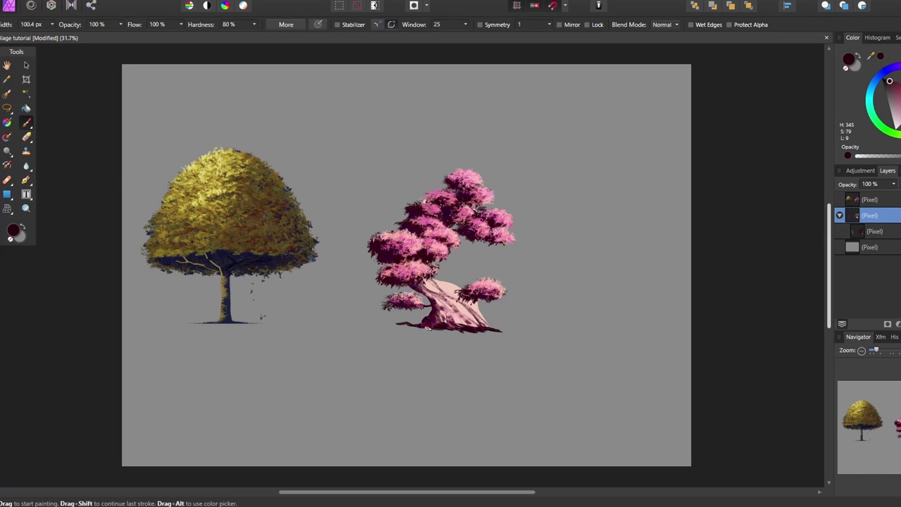
pyautogui.moveTo(433, 313); pyautogui.dragTo(489, 320)
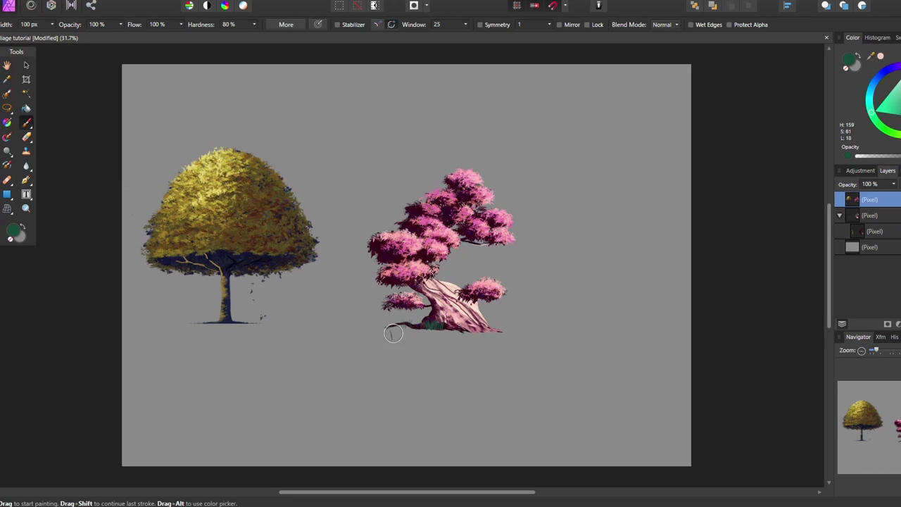
pyautogui.moveTo(392, 331)
pyautogui.mouseDown()
pyautogui.moveTo(378, 322)
pyautogui.moveTo(412, 326)
pyautogui.mouseUp()
pyautogui.moveTo(475, 329); pyautogui.dragTo(516, 330)
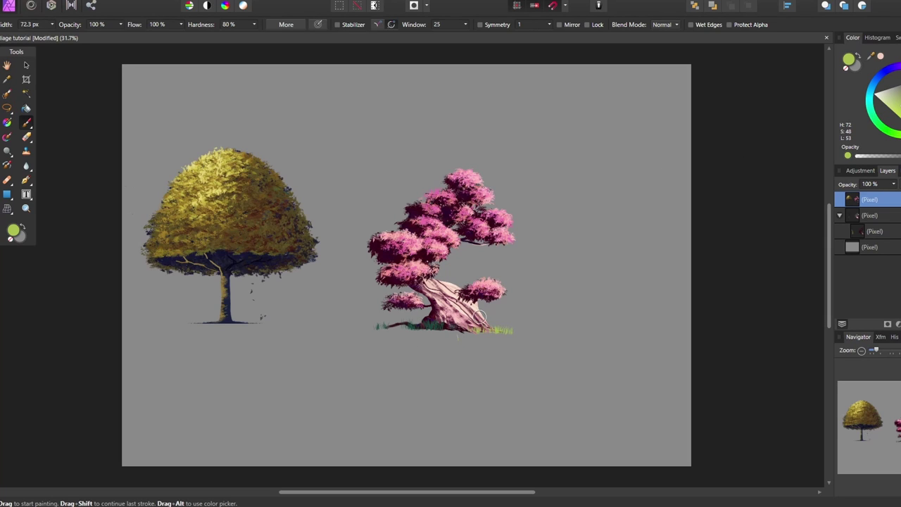
pyautogui.click(889, 100)
pyautogui.click(894, 104)
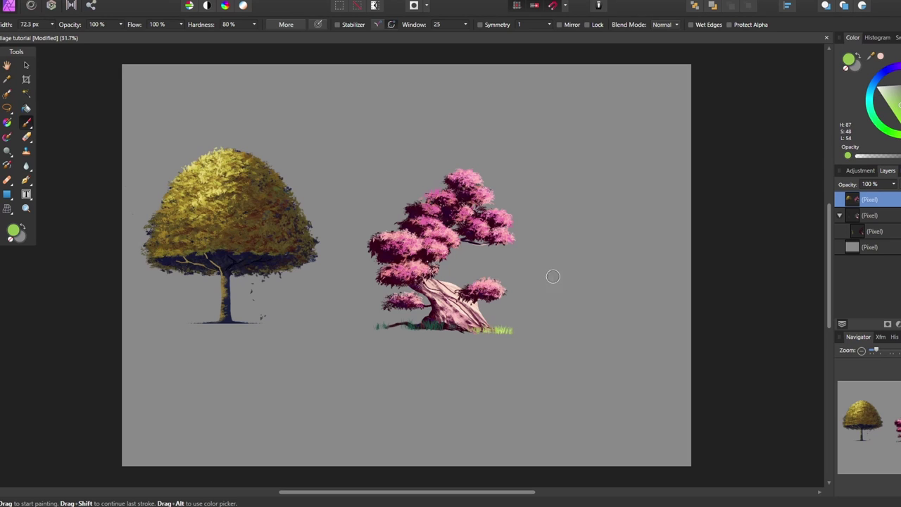
# Paint a light green vine up the bonsai trunk, then green foliage with lime highlights on the conifer
pyautogui.moveTo(484, 327); pyautogui.dragTo(447, 277)
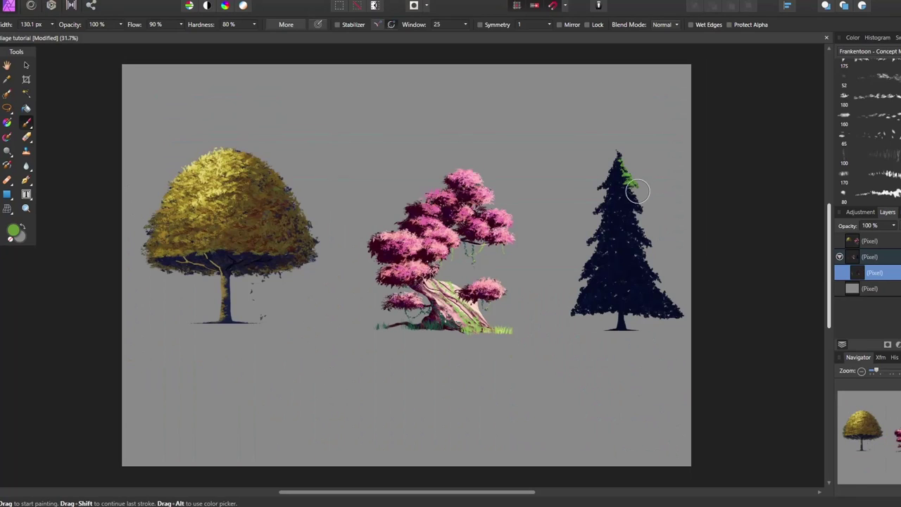
pyautogui.moveTo(629, 187)
pyautogui.mouseDown()
pyautogui.moveTo(622, 232)
pyautogui.moveTo(621, 197)
pyautogui.moveTo(640, 229)
pyautogui.moveTo(623, 224)
pyautogui.moveTo(624, 188)
pyautogui.moveTo(636, 248)
pyautogui.moveTo(658, 278)
pyautogui.moveTo(630, 261)
pyautogui.moveTo(628, 275)
pyautogui.moveTo(677, 314)
pyautogui.moveTo(632, 299)
pyautogui.moveTo(622, 280)
pyautogui.moveTo(648, 308)
pyautogui.moveTo(616, 333)
pyautogui.mouseUp()
pyautogui.moveTo(630, 227)
pyautogui.mouseDown()
pyautogui.moveTo(659, 275)
pyautogui.moveTo(633, 267)
pyautogui.moveTo(678, 307)
pyautogui.moveTo(648, 298)
pyautogui.mouseUp()
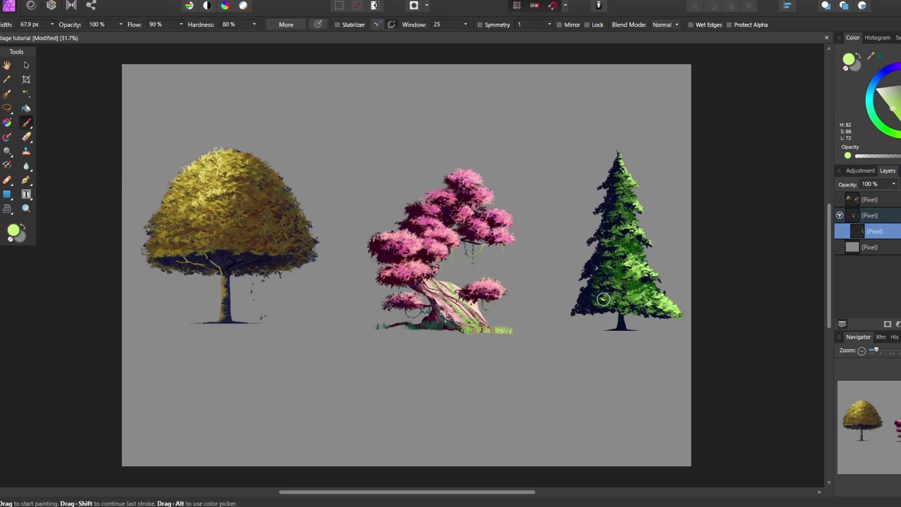